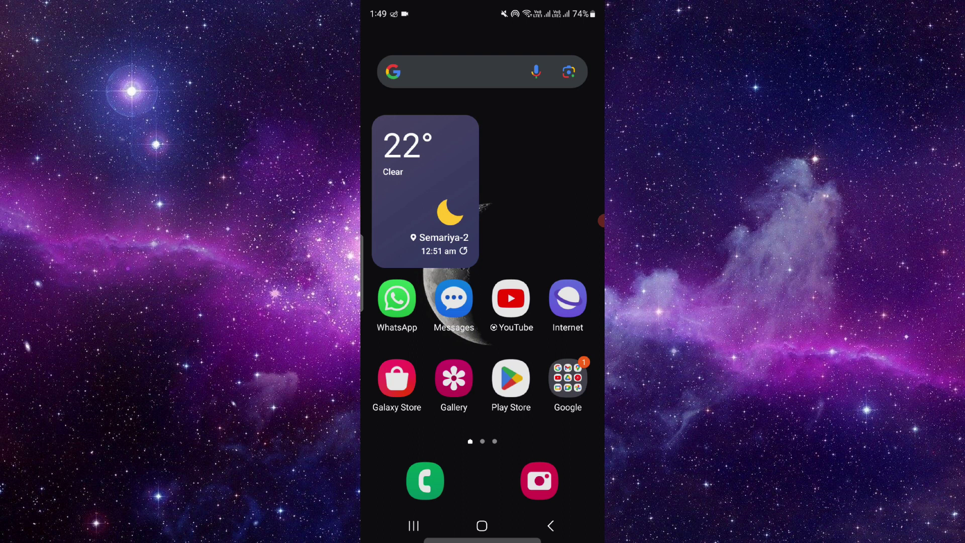
Browse the app drawer pages and long-press the GIG icon to show its quick options
drag(454, 347, 454, 226)
mouse_move(391, 301)
mouse_down()
mouse_move(572, 301)
mouse_move(392, 302)
mouse_up()
mouse_move(529, 237)
mouse_down()
mouse_move(501, 273)
mouse_move(590, 249)
mouse_up()
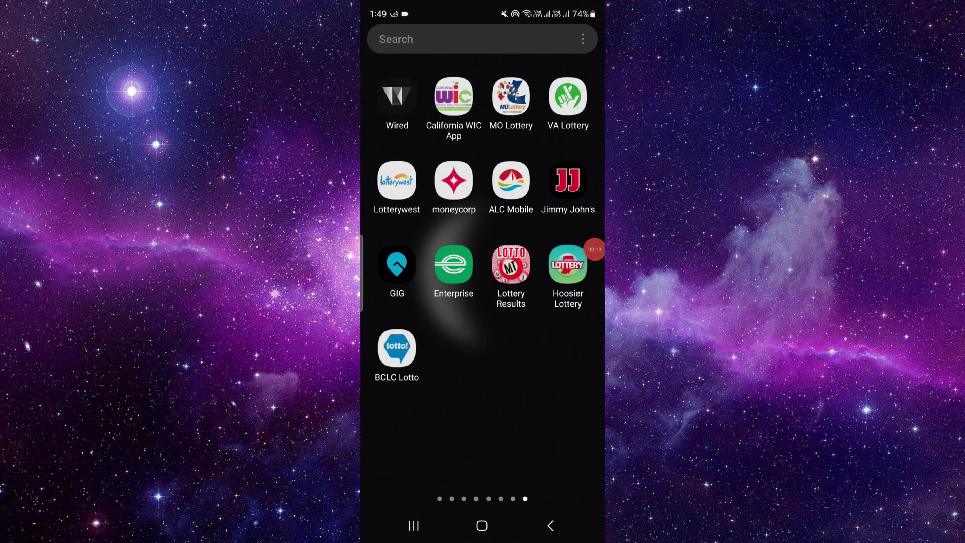
drag(590, 249, 590, 272)
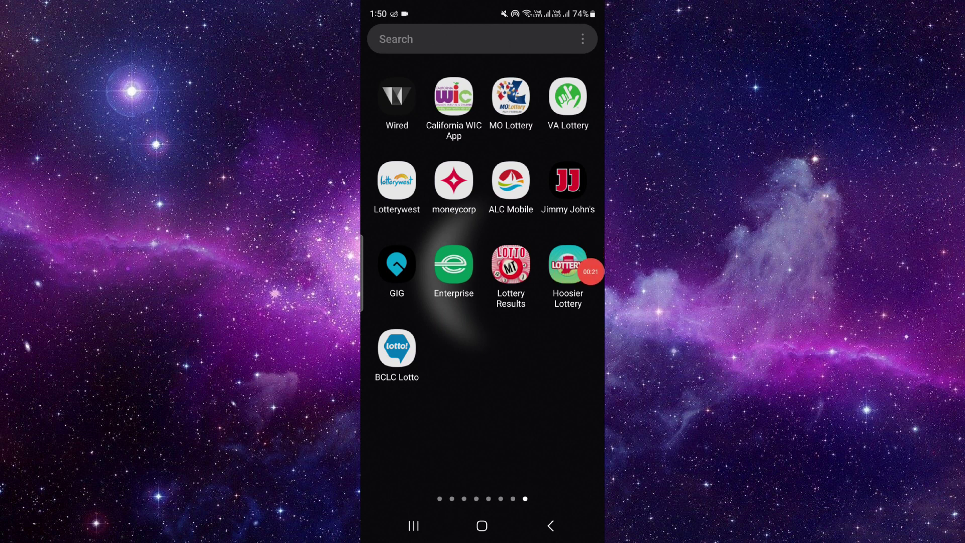
Clear GIG's data from App info > Storage so Data and Cache read 0 B, then leave via Recents
click(396, 264)
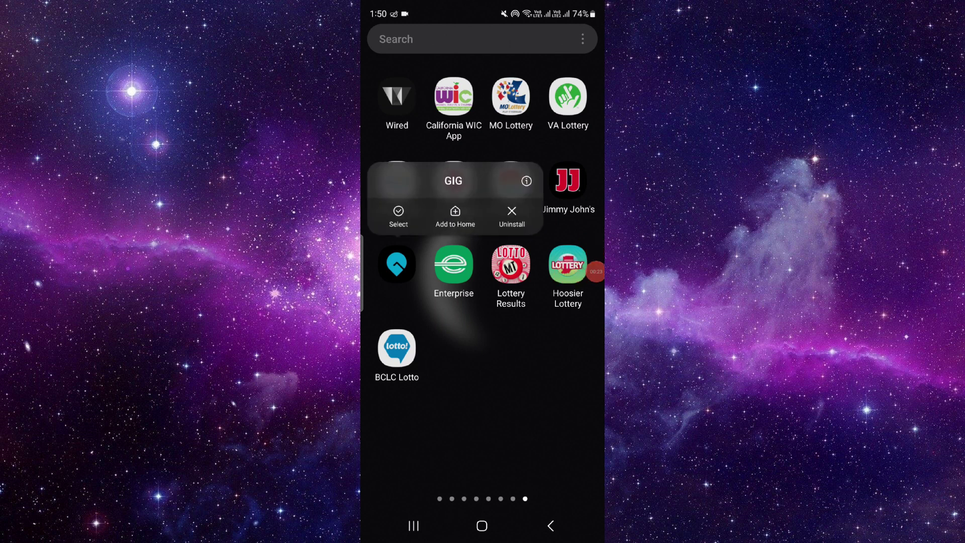
mouse_move(595, 271)
mouse_down()
mouse_move(561, 173)
mouse_move(564, 205)
mouse_move(590, 224)
mouse_up()
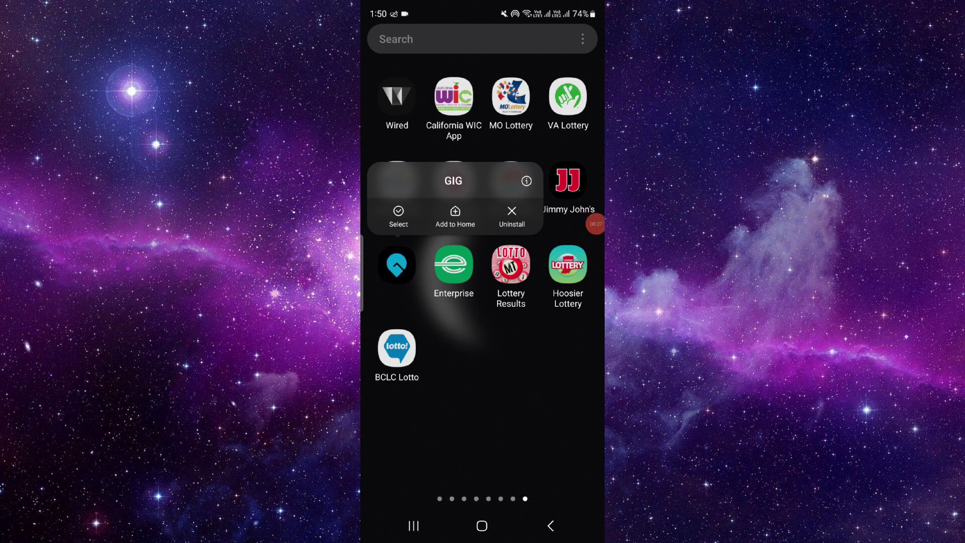
click(396, 264)
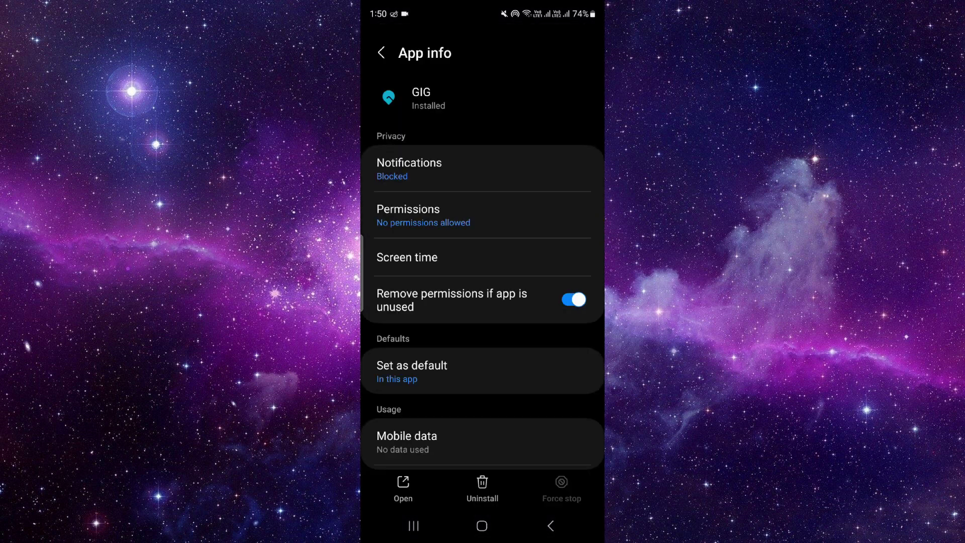
scroll(483, 301, down, 5)
click(452, 330)
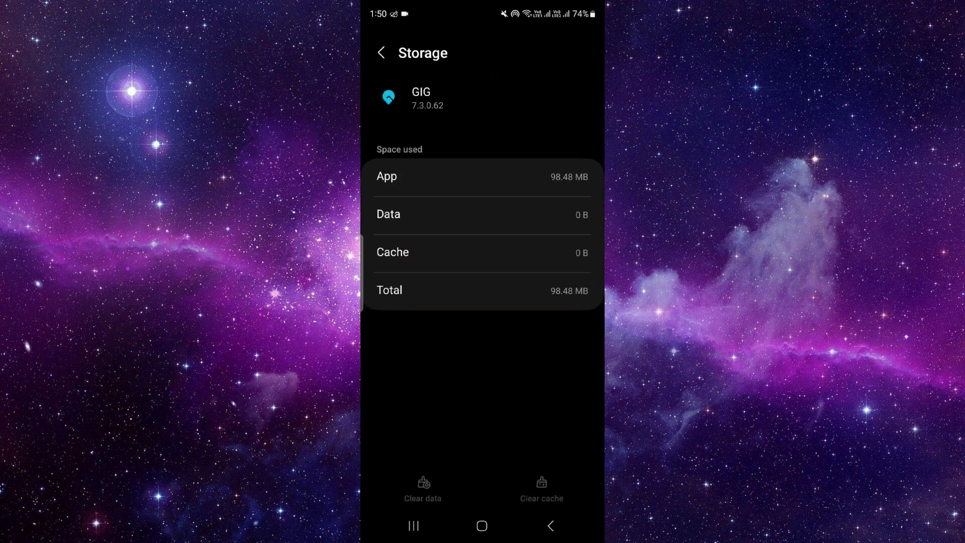
click(413, 525)
Dismiss Settings from Recents and relaunch GIG Car Share from the app drawer
drag(482, 302, 482, 76)
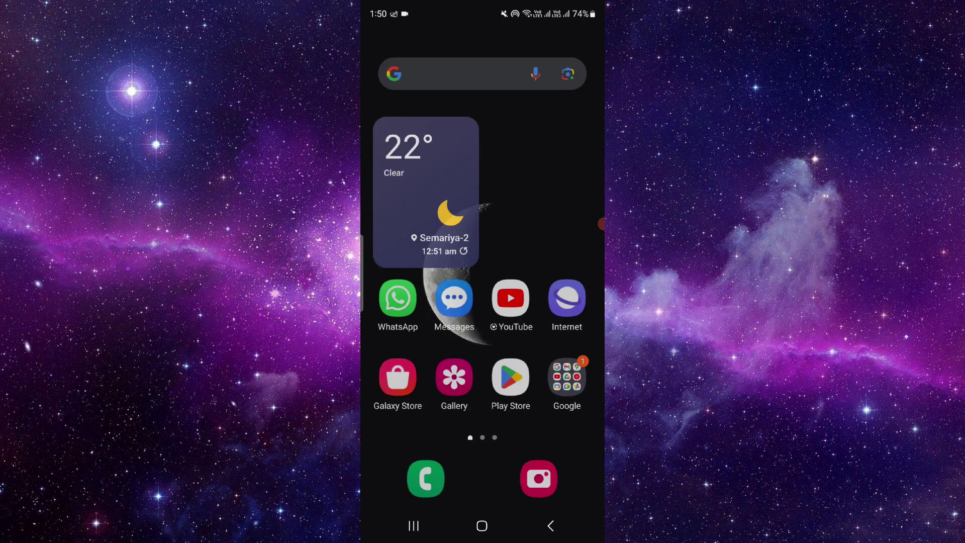
drag(482, 415, 483, 151)
click(397, 264)
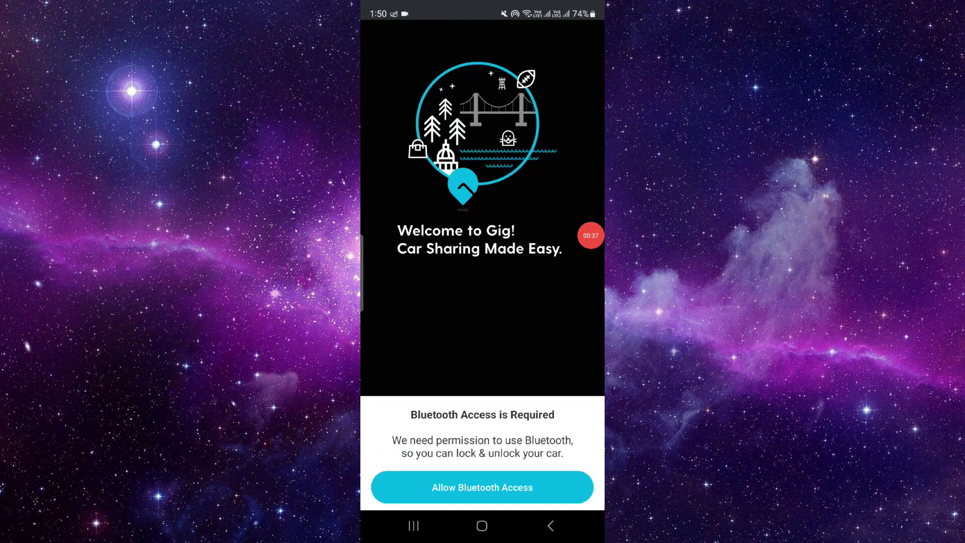
Grant GIG Bluetooth/nearby-devices access, reach the location prompt, then close the app from Recents
click(482, 487)
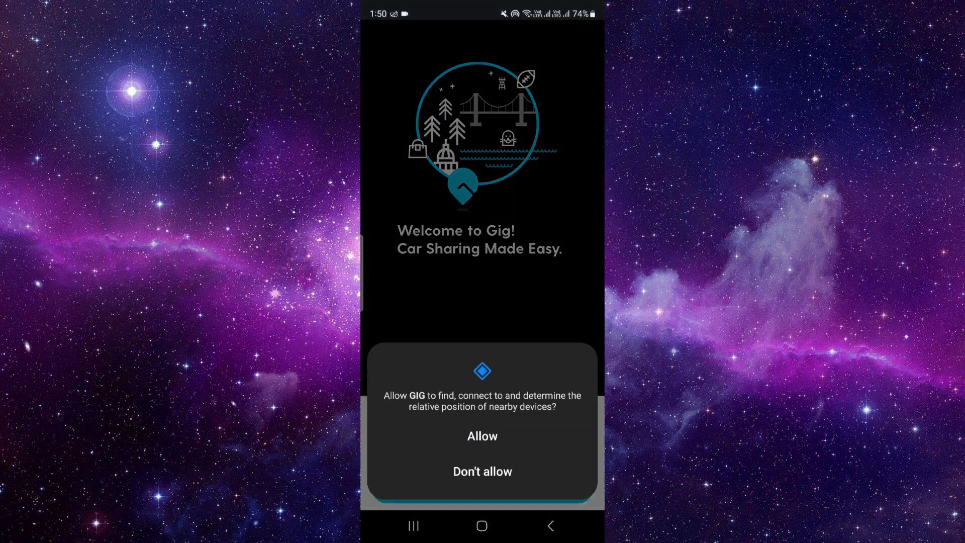
click(483, 433)
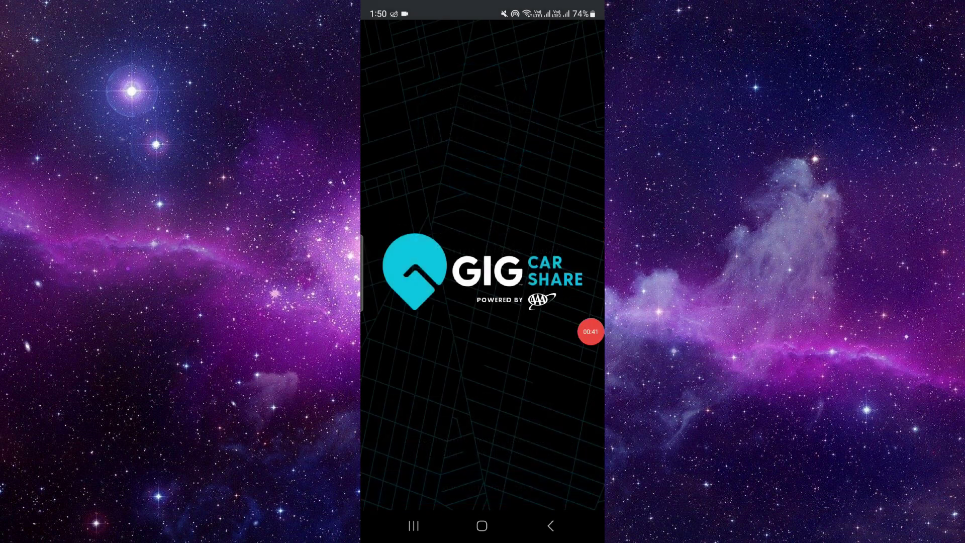
click(413, 526)
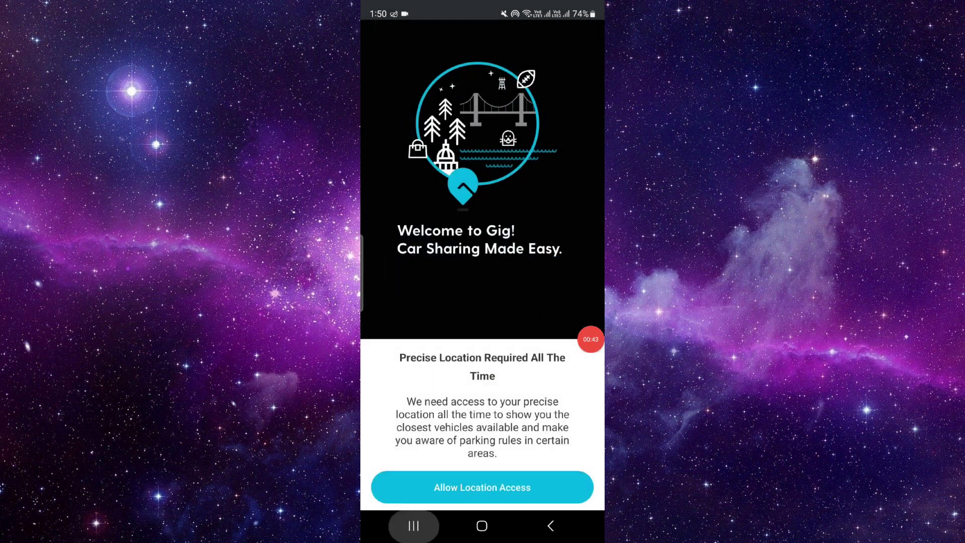
drag(482, 302, 481, 91)
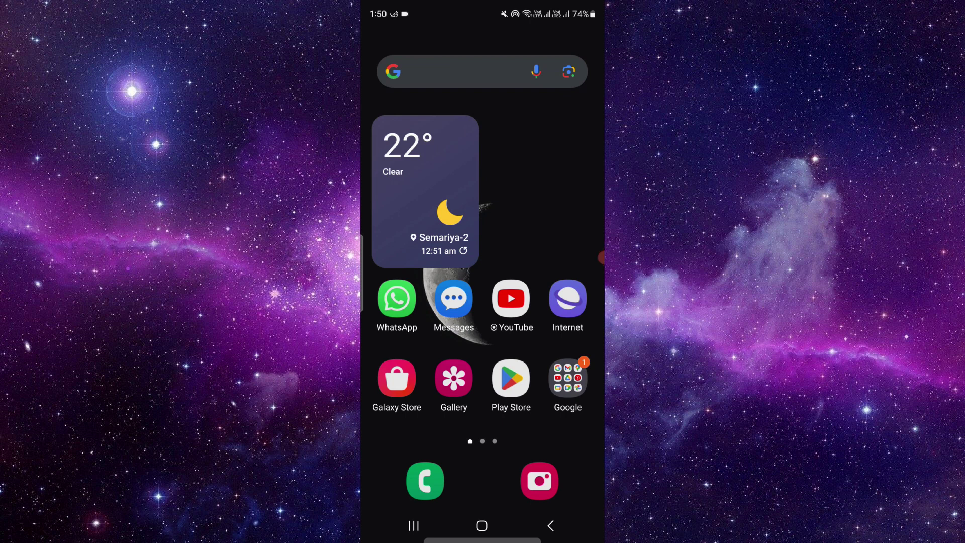
Swipe away the remaining GIG card so the home screen is left idle
drag(602, 258, 590, 195)
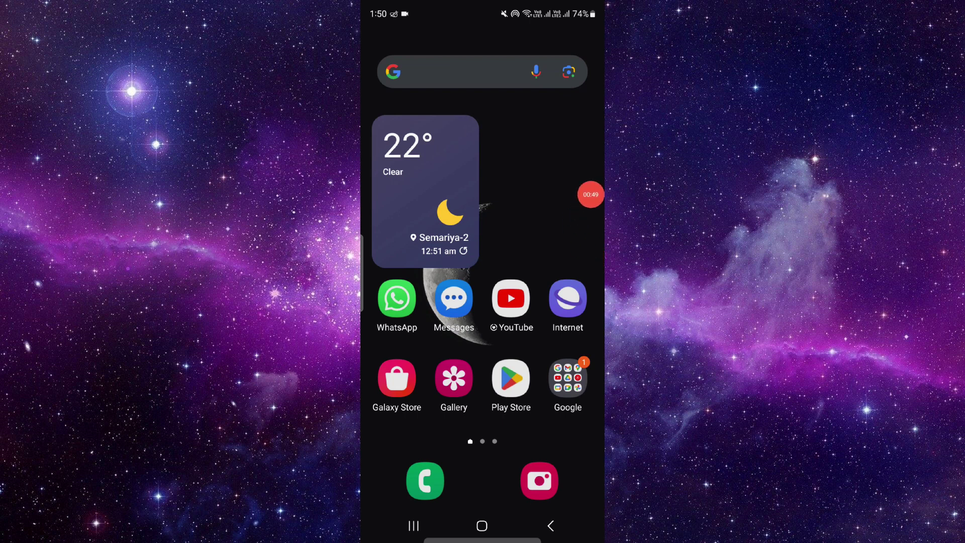